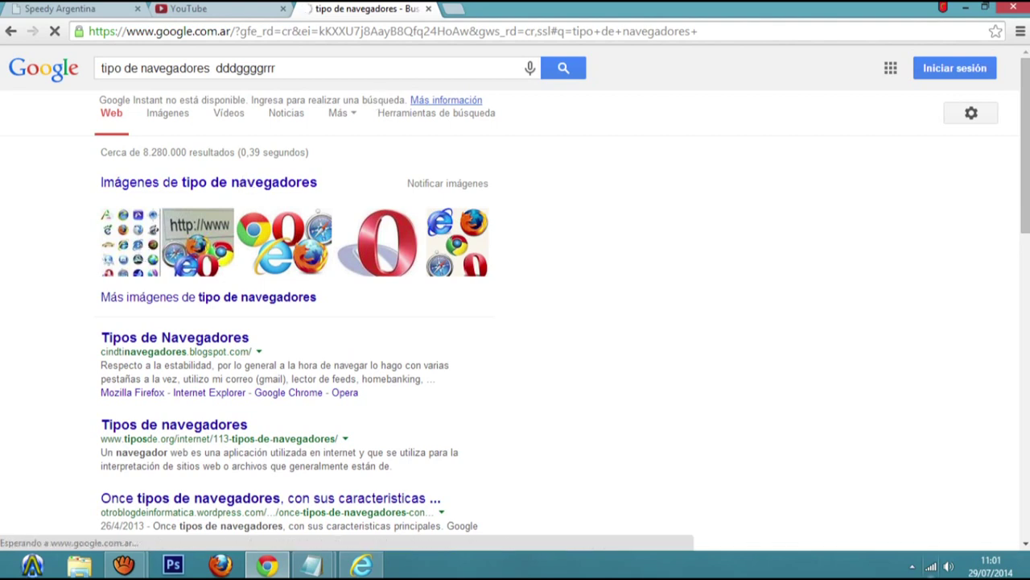
- Minimize the browser and the Notepad window and display the computer's (Equipo) system properties in a maximized window
left_click(965, 7)
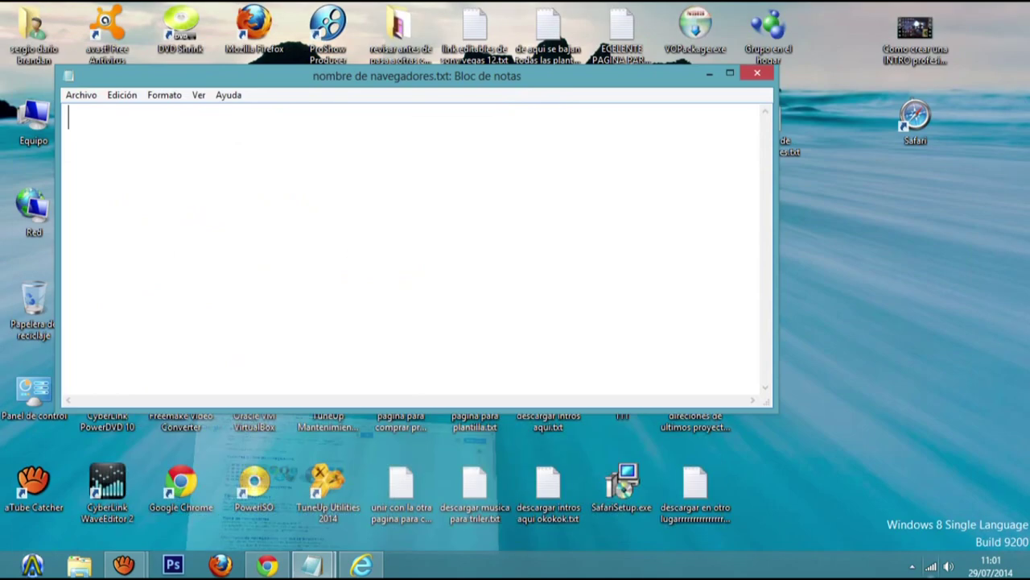
left_click(708, 72)
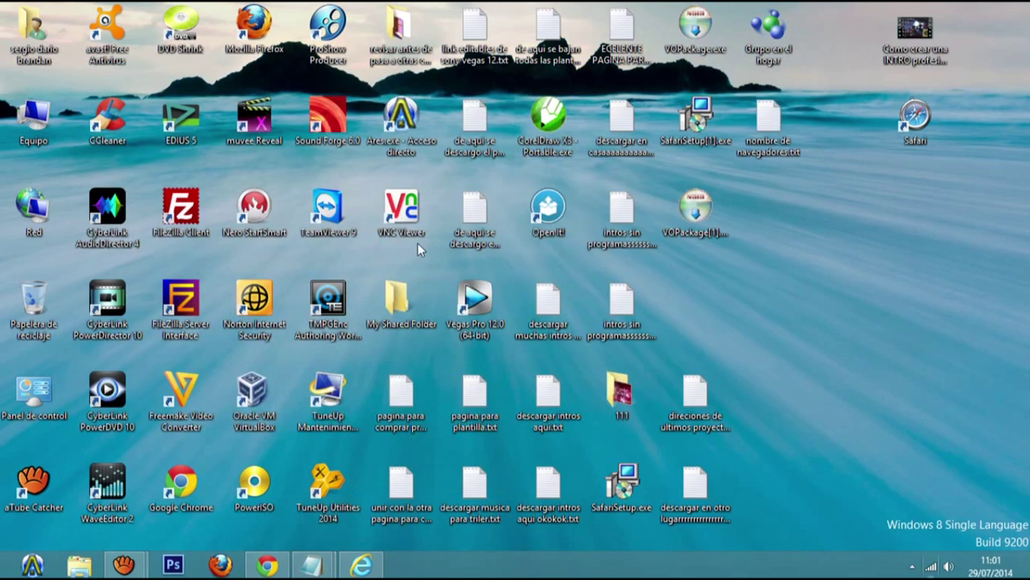
right_click(35, 119)
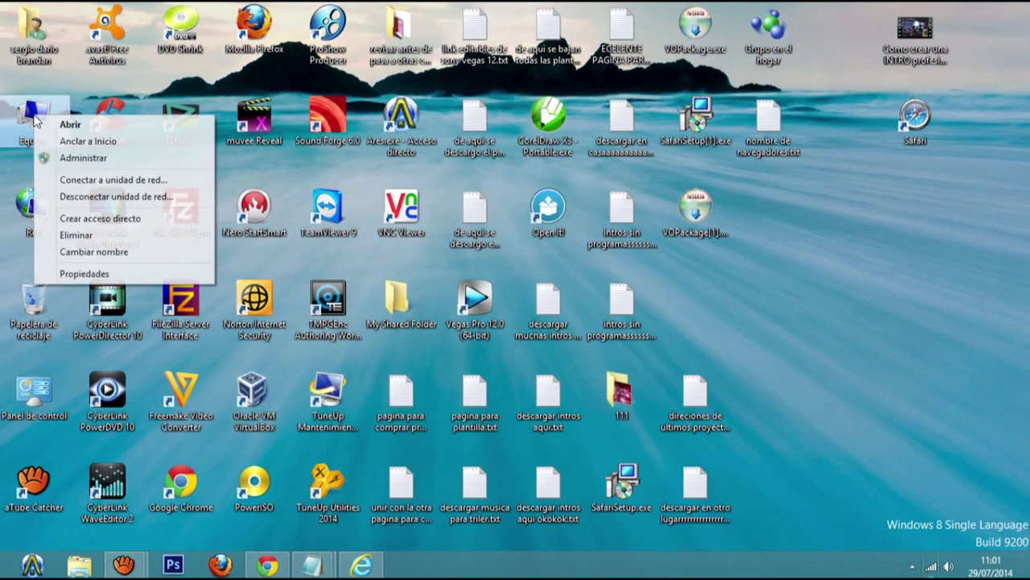
left_click(80, 276)
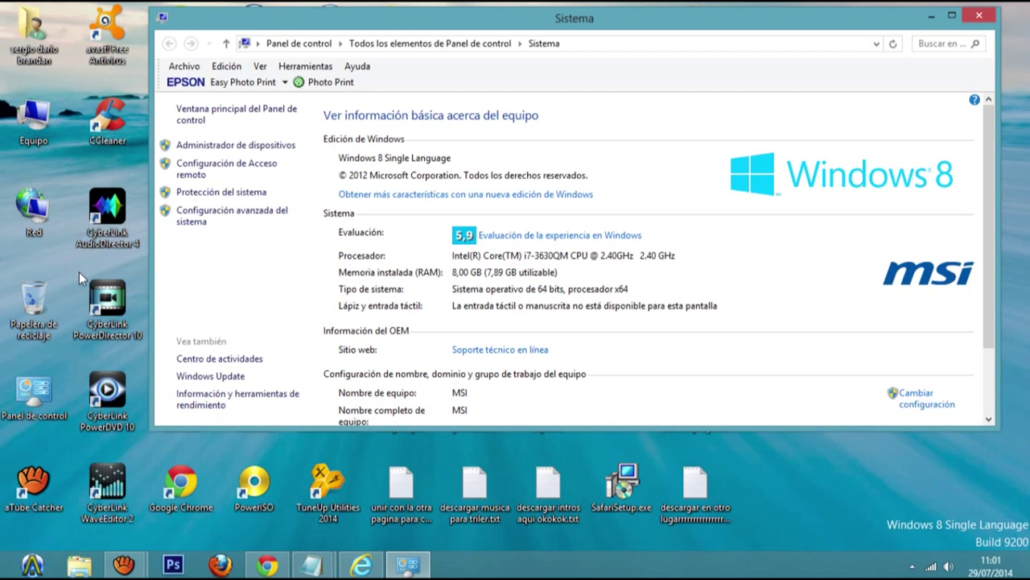
double_click(366, 18)
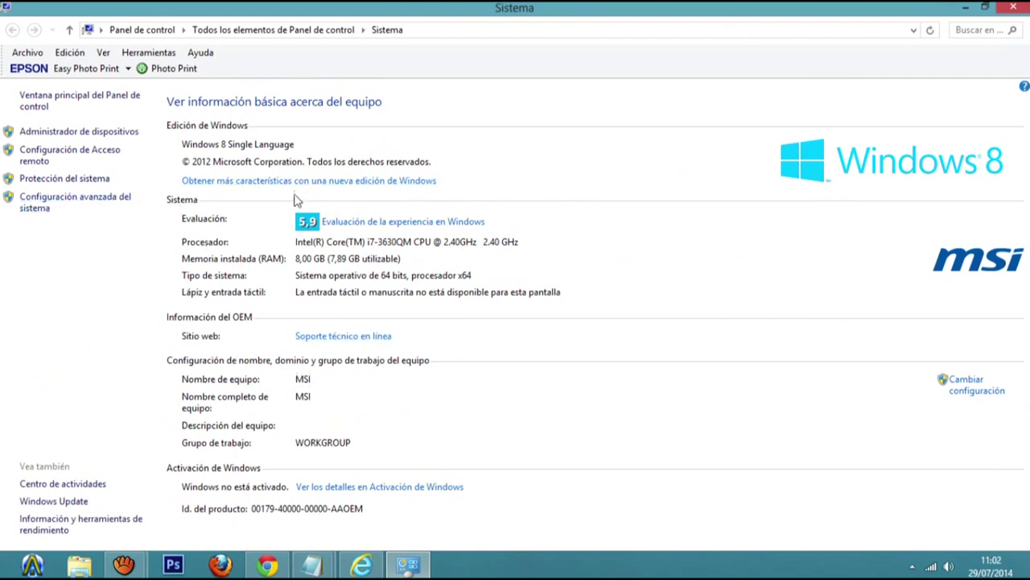
- Open the Device Manager, move its window toward the centre of the screen and collapse the Bluetooth category
left_click(111, 133)
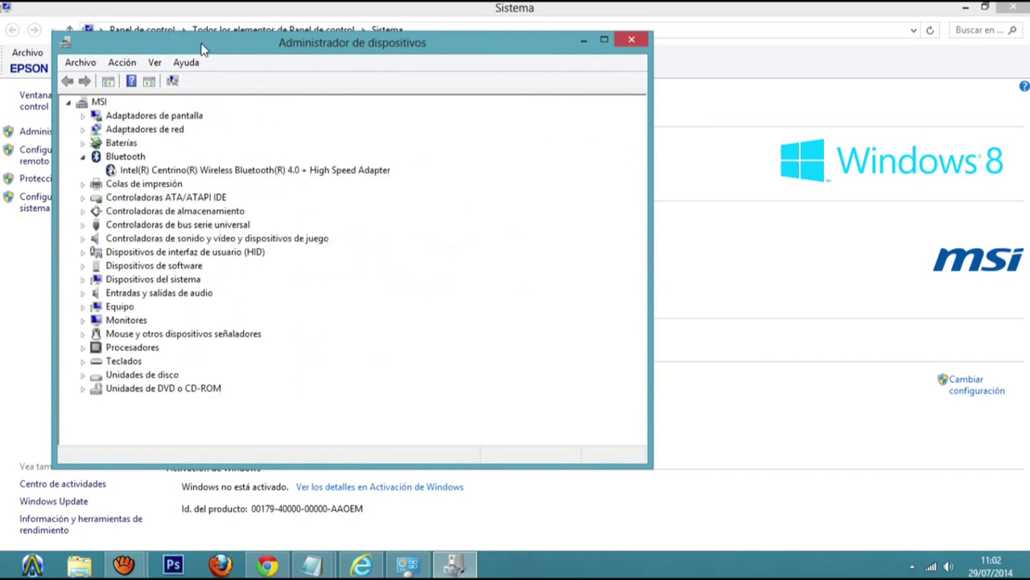
left_click_drag(203, 50, 440, 75)
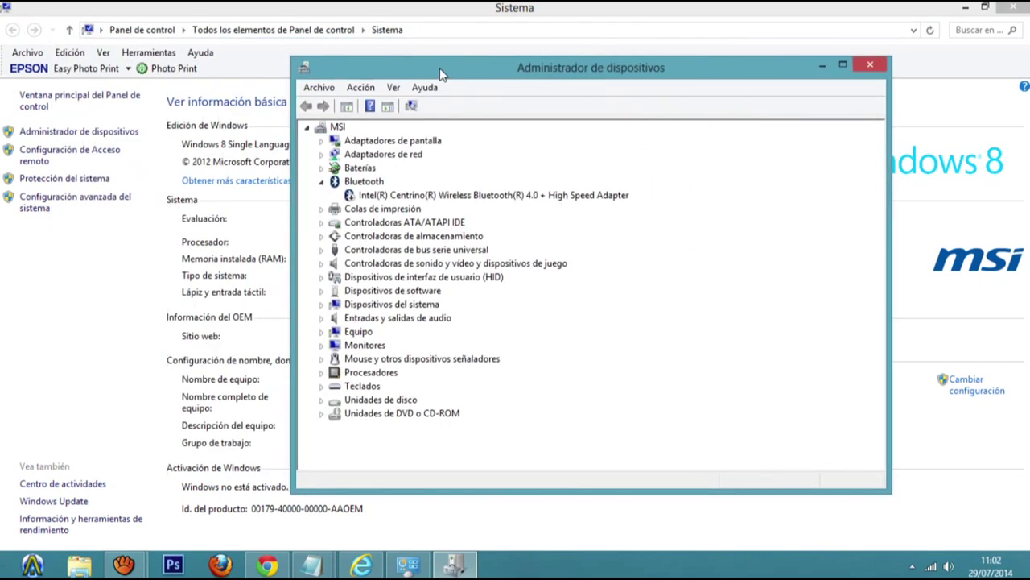
left_click(321, 182)
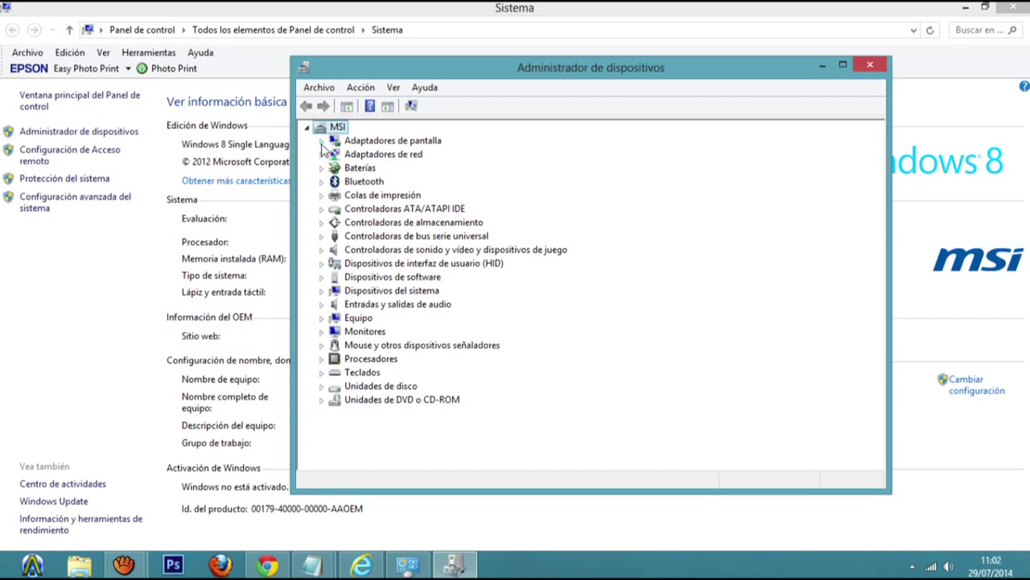
- Inspect the devices under Adaptadores de pantalla, Adaptadores de red and Baterías, collapsing each category again
left_click(321, 142)
left_click(322, 143)
left_click(322, 142)
left_click(321, 142)
left_click(322, 154)
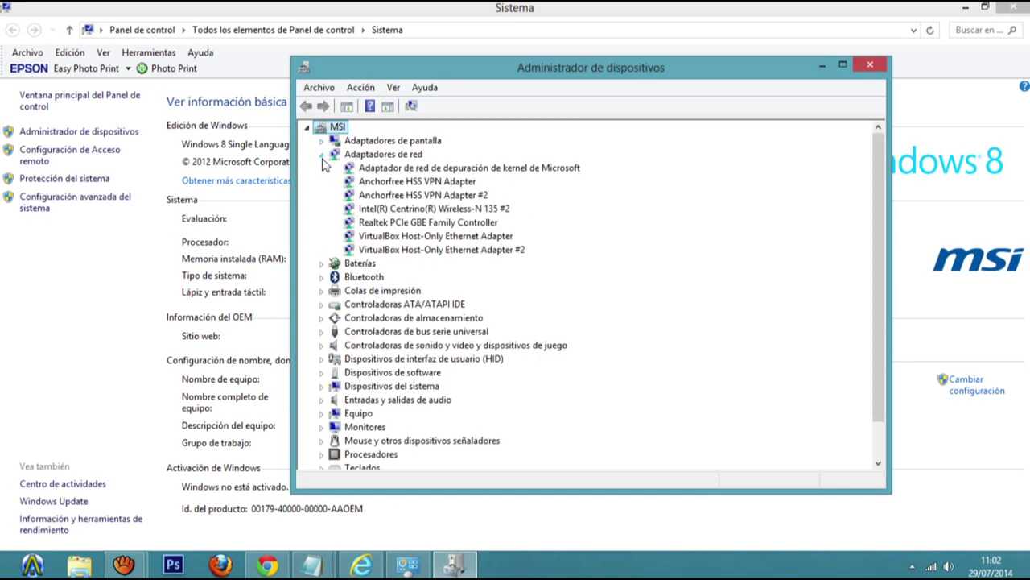
left_click(322, 154)
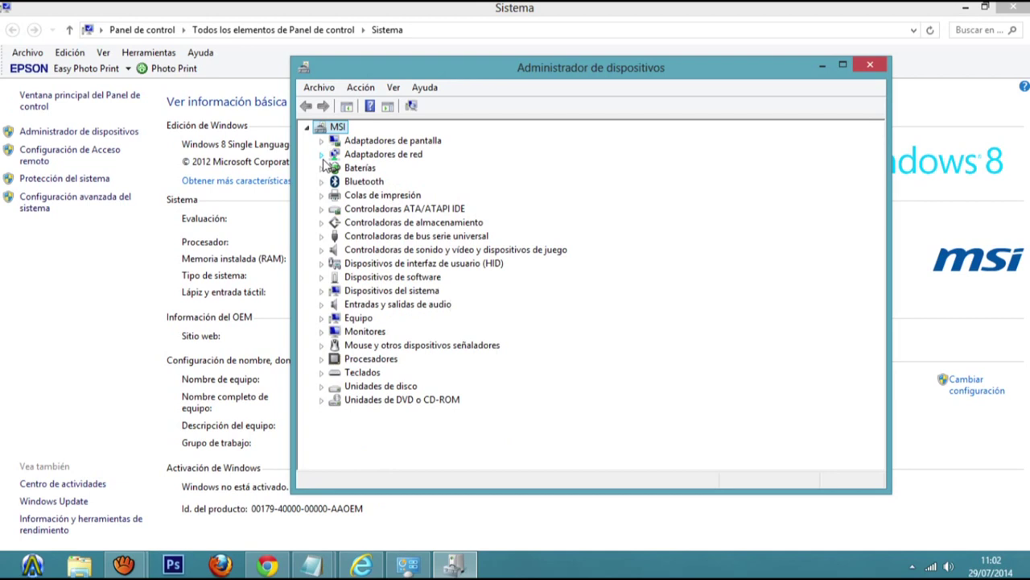
left_click(322, 168)
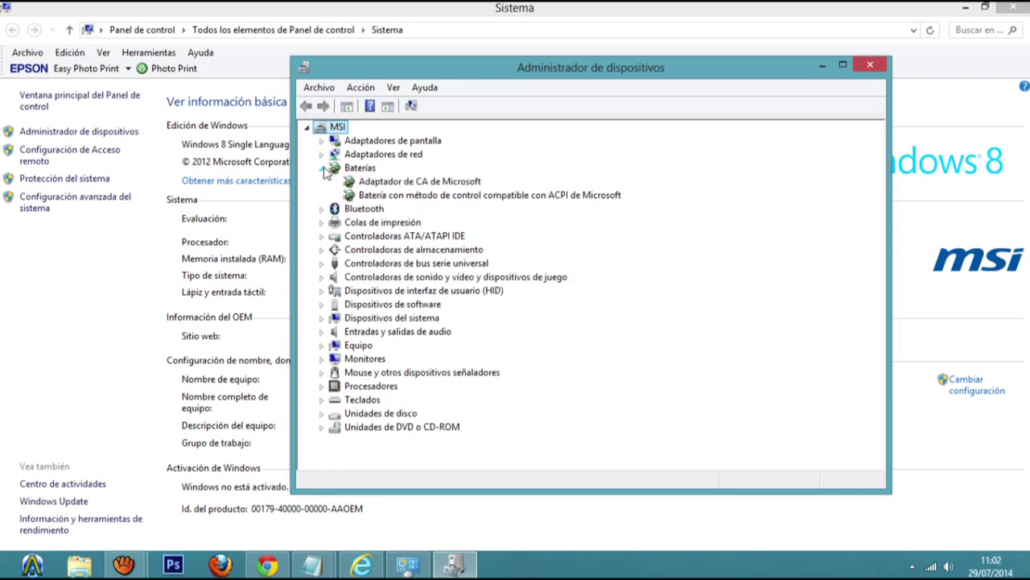
left_click(322, 167)
- Inspect the devices under Bluetooth, Colas de impresión and Controladoras ATA/ATAPI IDE, collapsing each category again
left_click(322, 182)
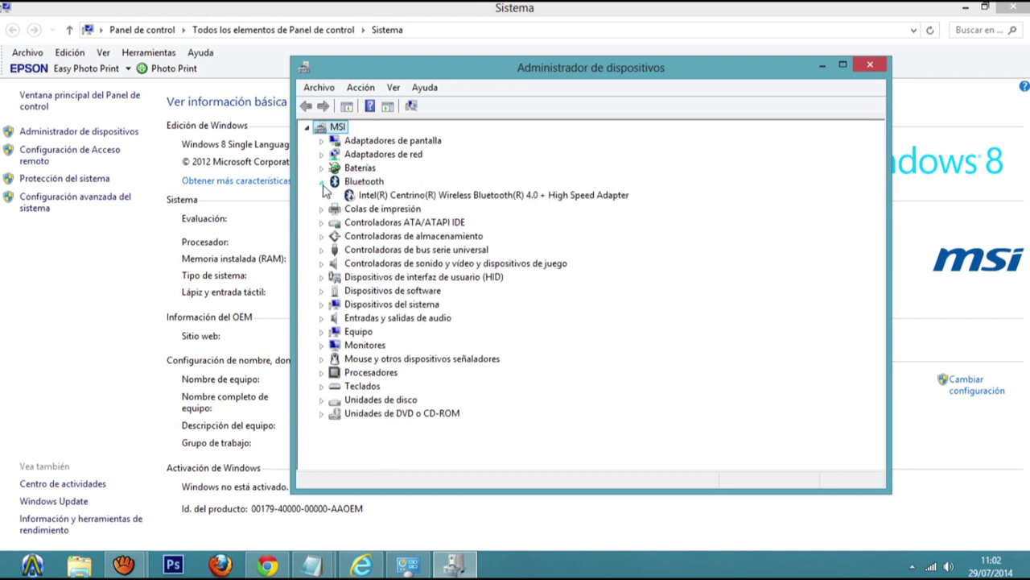
left_click(322, 182)
left_click(322, 196)
left_click(322, 196)
left_click(322, 210)
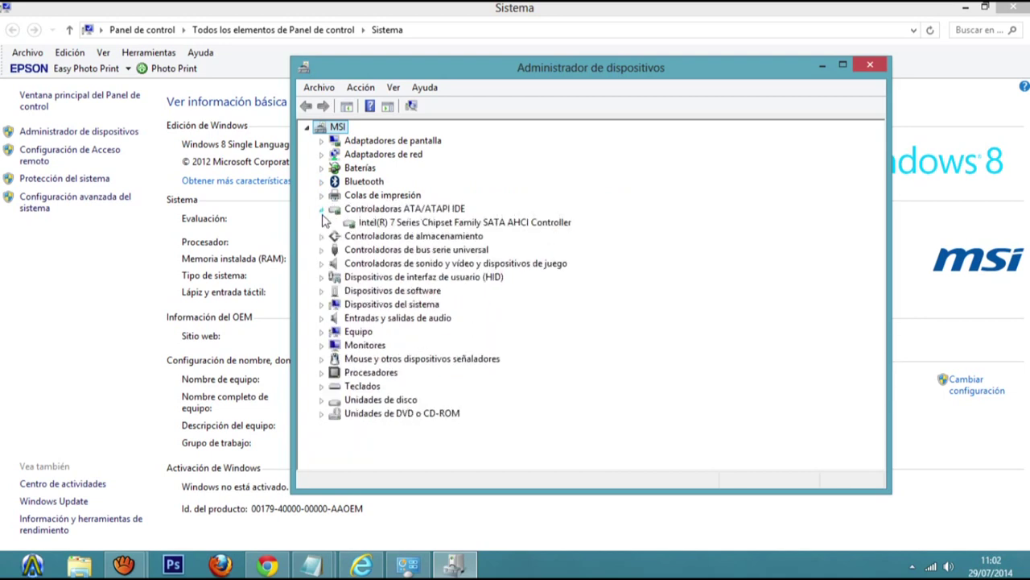
left_click(322, 210)
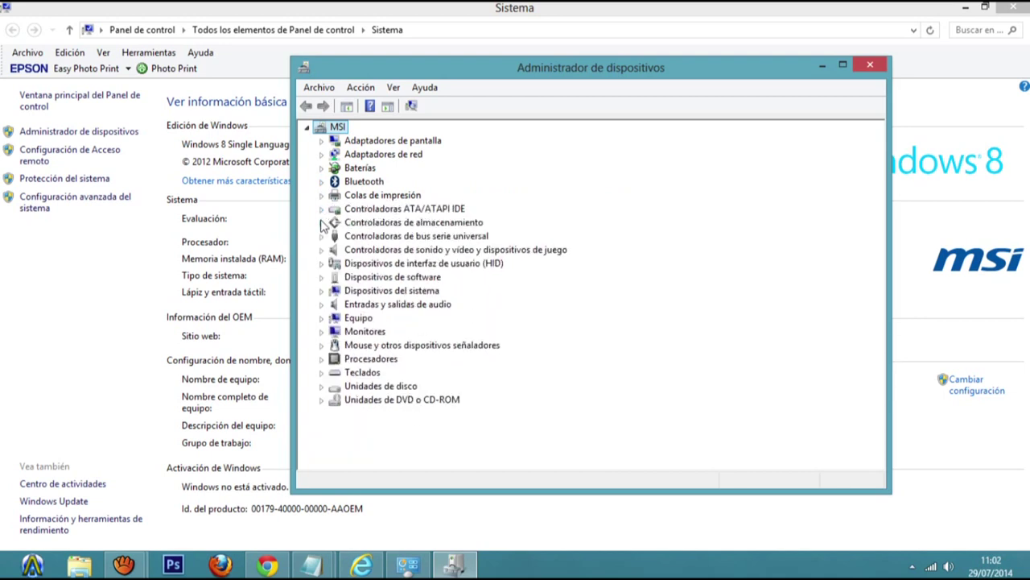
- Inspect the devices under Controladoras de almacenamiento and Controladoras de bus serie universal, collapsing both categories again
left_click(322, 223)
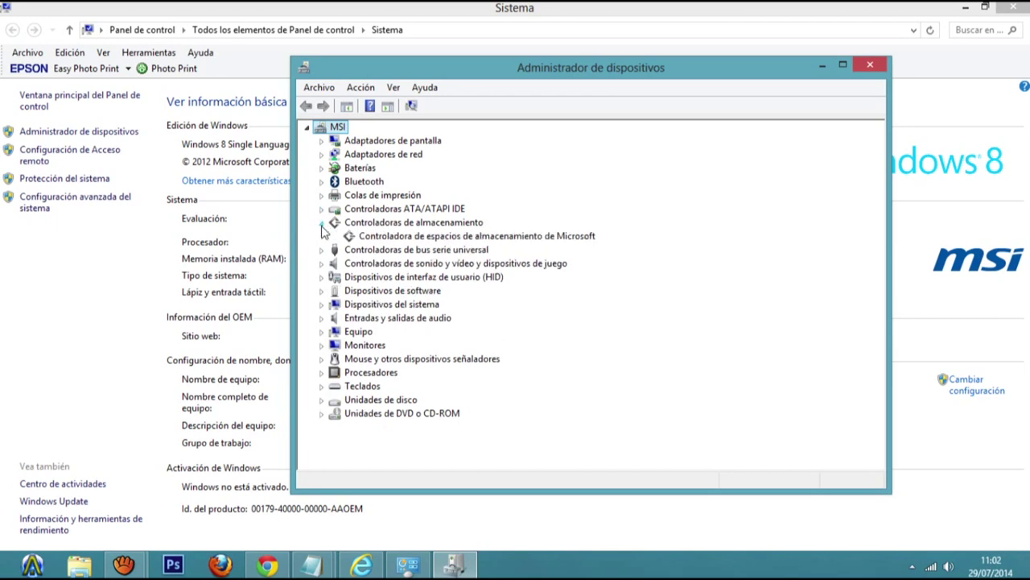
left_click(322, 224)
left_click(324, 237)
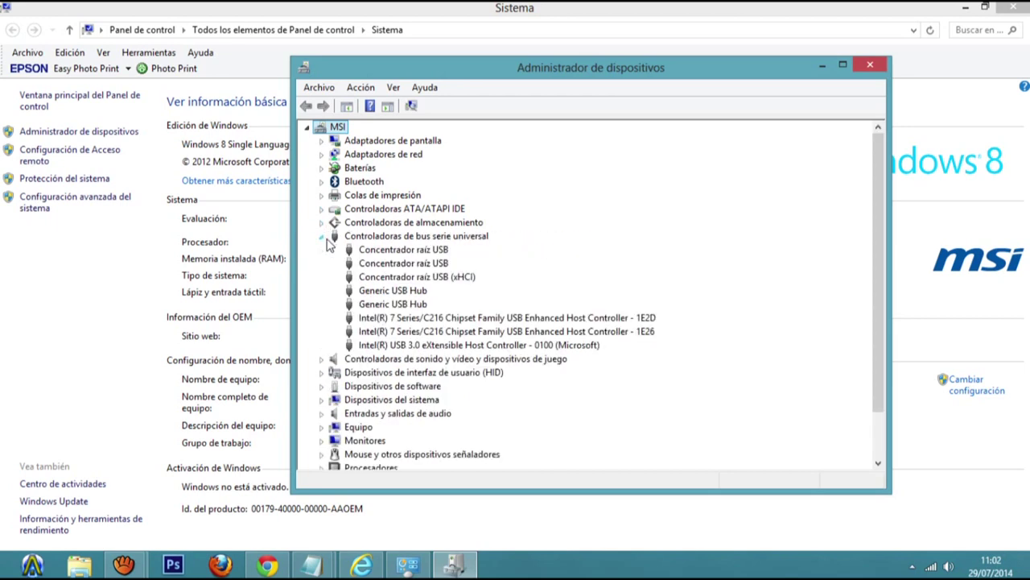
left_click(322, 237)
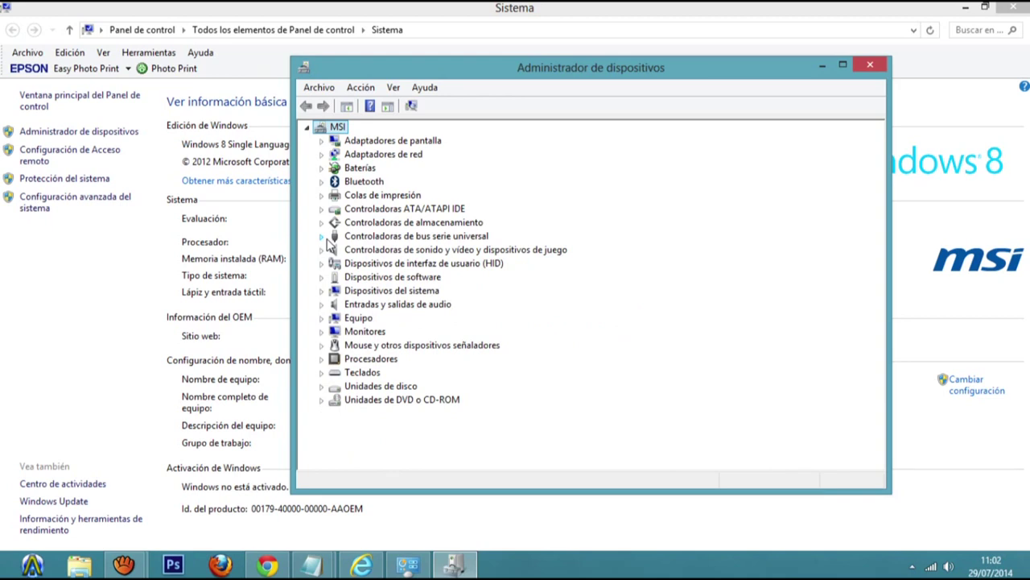
left_click(322, 237)
left_click(323, 236)
- Inspect the sound and video controllers, the human interface devices (HID) and the software devices, collapsing each category again
left_click(323, 251)
left_click(322, 252)
left_click(321, 264)
left_click(322, 264)
left_click(321, 277)
left_click(321, 279)
- Look through the device list under Dispositivos del sistema and collapse the category
left_click(322, 295)
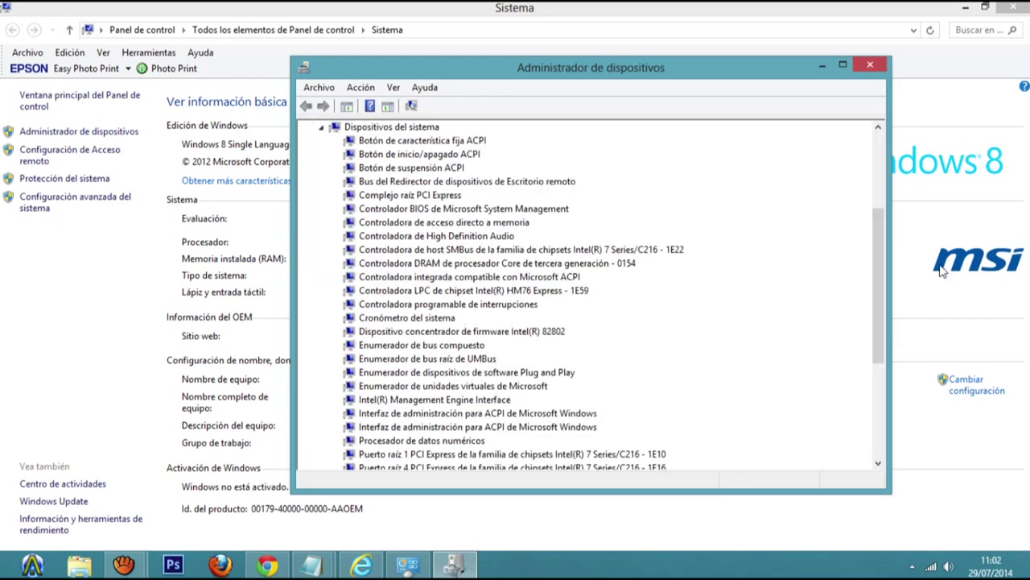
left_click_drag(882, 246, 876, 221)
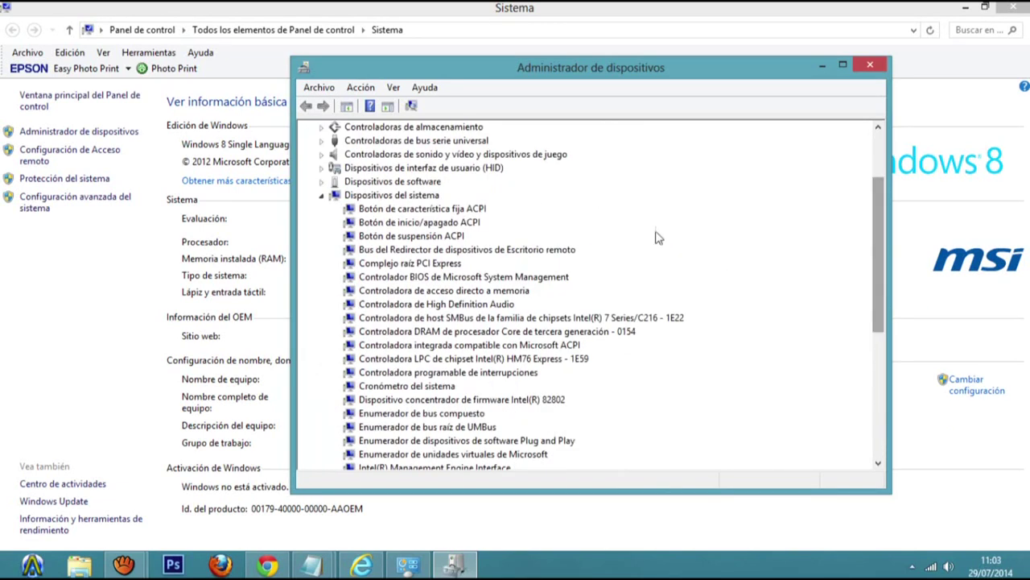
left_click(323, 196)
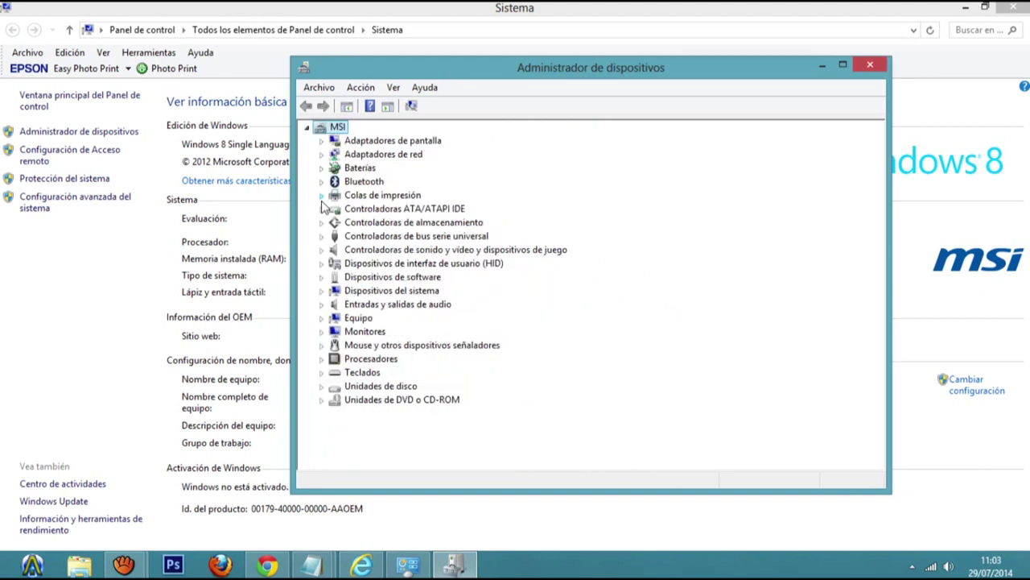
- Recheck the sound and video controllers, HID devices and Dispositivos de software, collapsing each category again
left_click(323, 250)
left_click(323, 250)
left_click(323, 263)
left_click(323, 264)
left_click(321, 277)
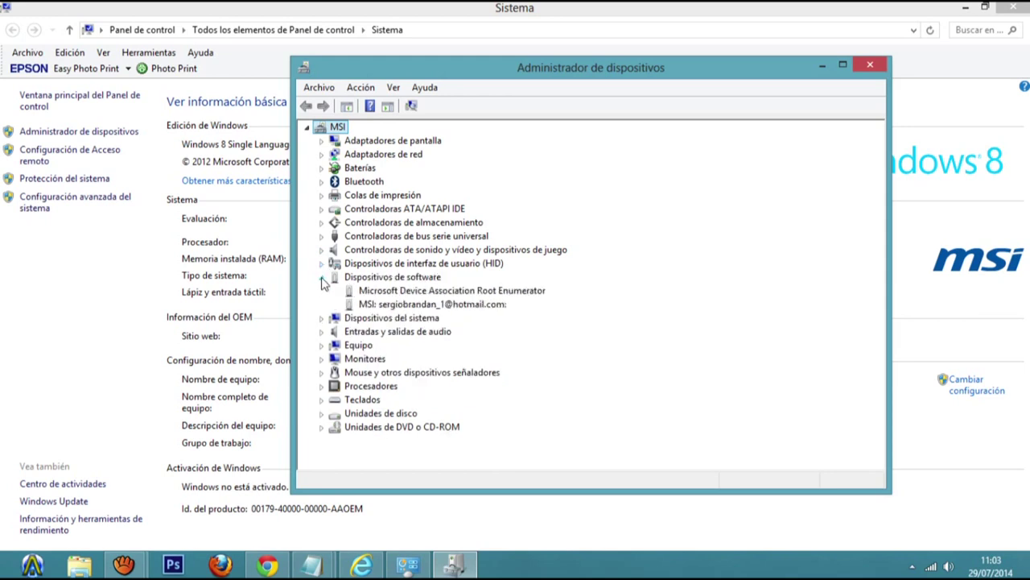
left_click(321, 277)
- Expand Dispositivos del sistema twice more to review its devices, collapsing the category each time
left_click(322, 291)
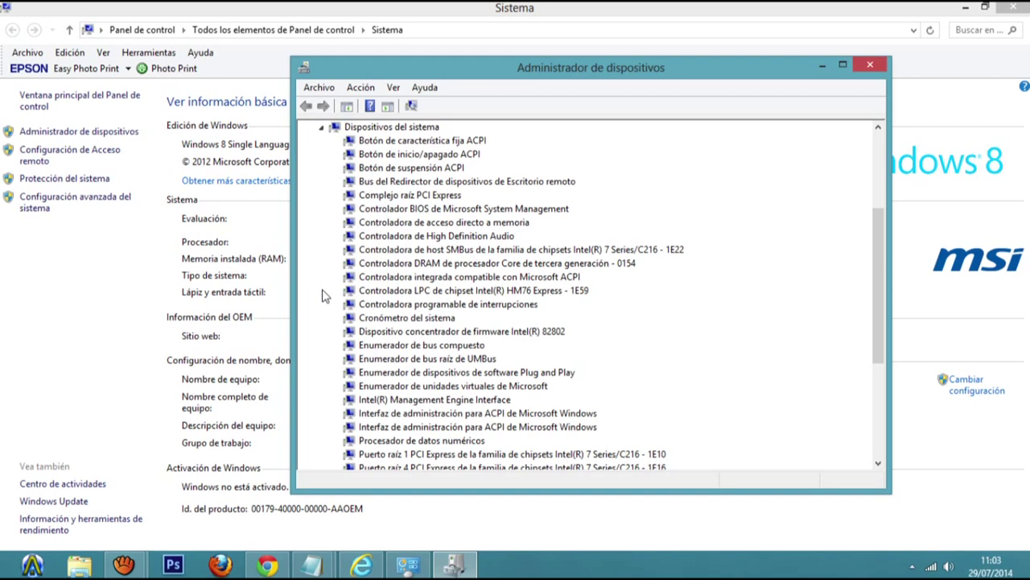
left_click(322, 129)
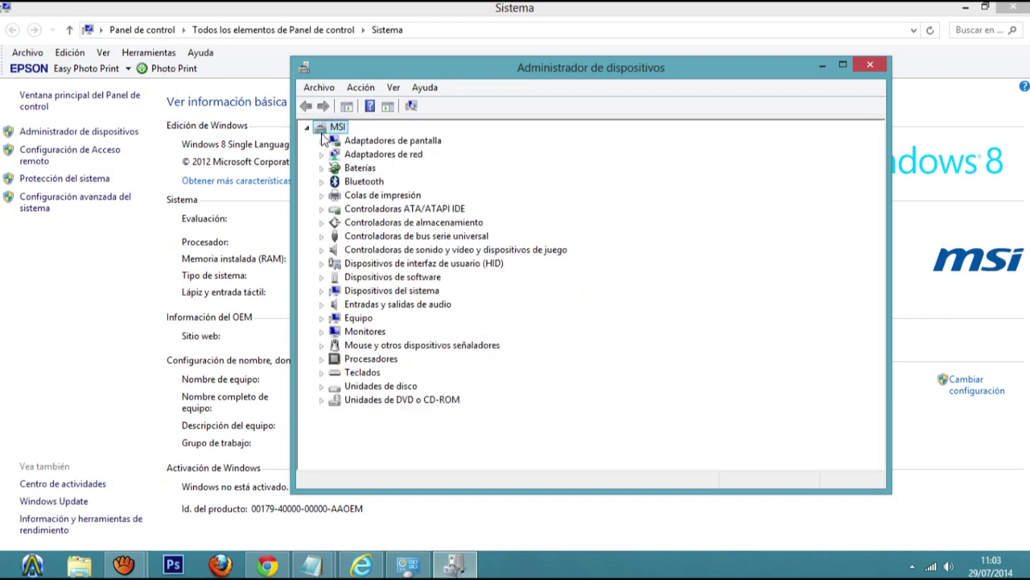
left_click(321, 291)
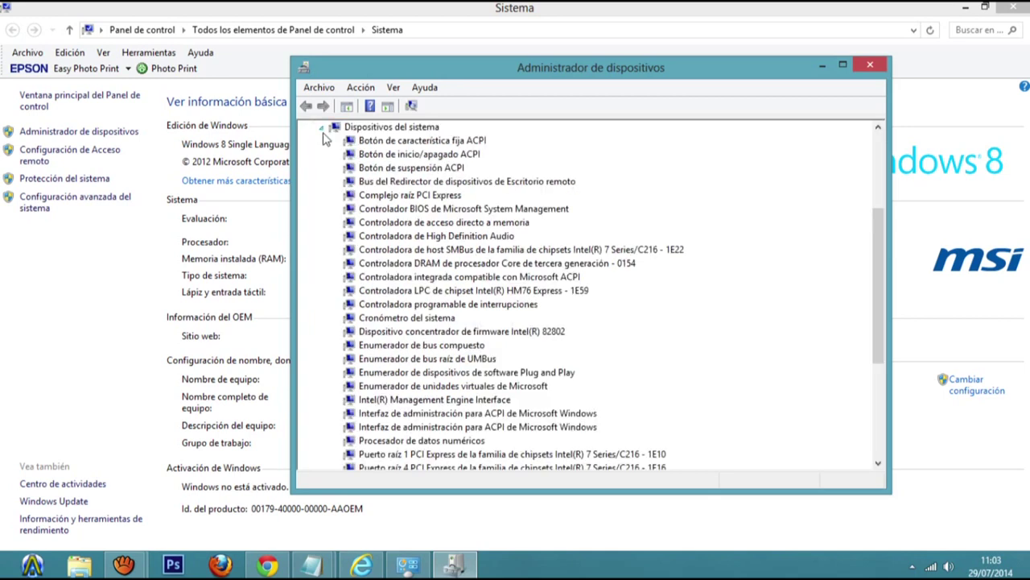
left_click(322, 129)
- Inspect the devices under Monitores, Mouse y otros dispositivos señaladores and Procesadores, collapsing each category again
left_click(323, 332)
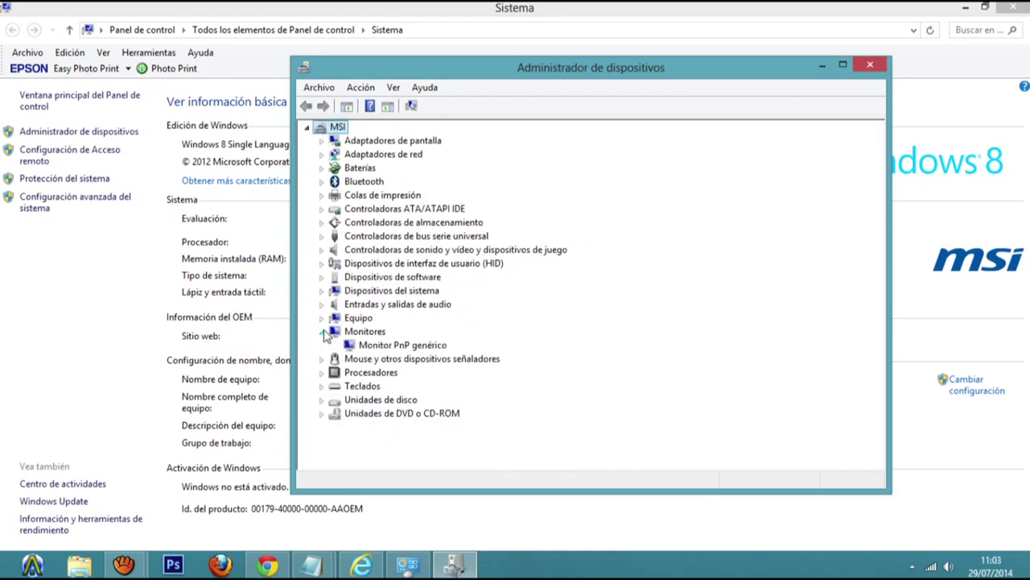
left_click(322, 332)
left_click(323, 345)
left_click(323, 346)
left_click(323, 359)
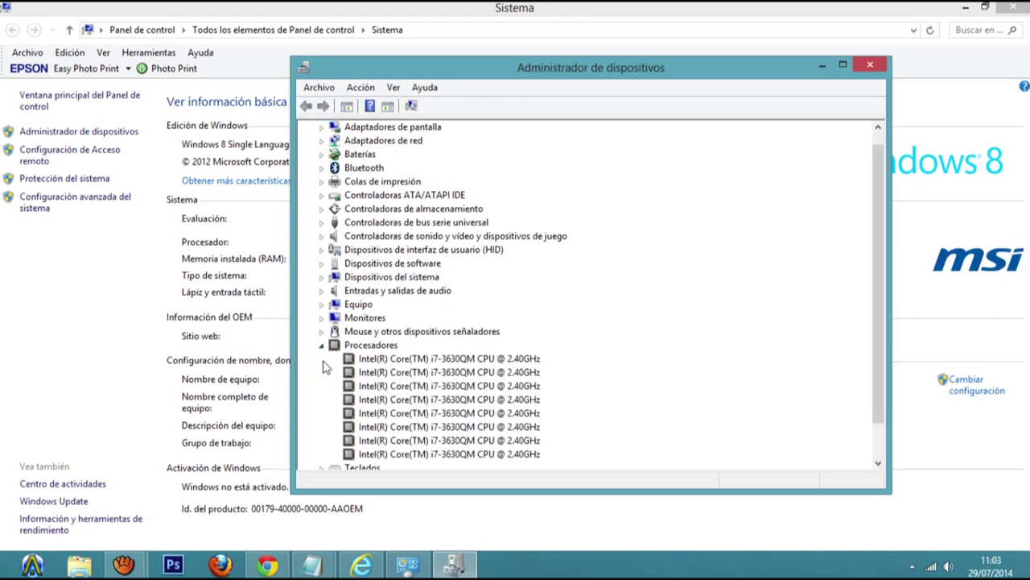
left_click(322, 345)
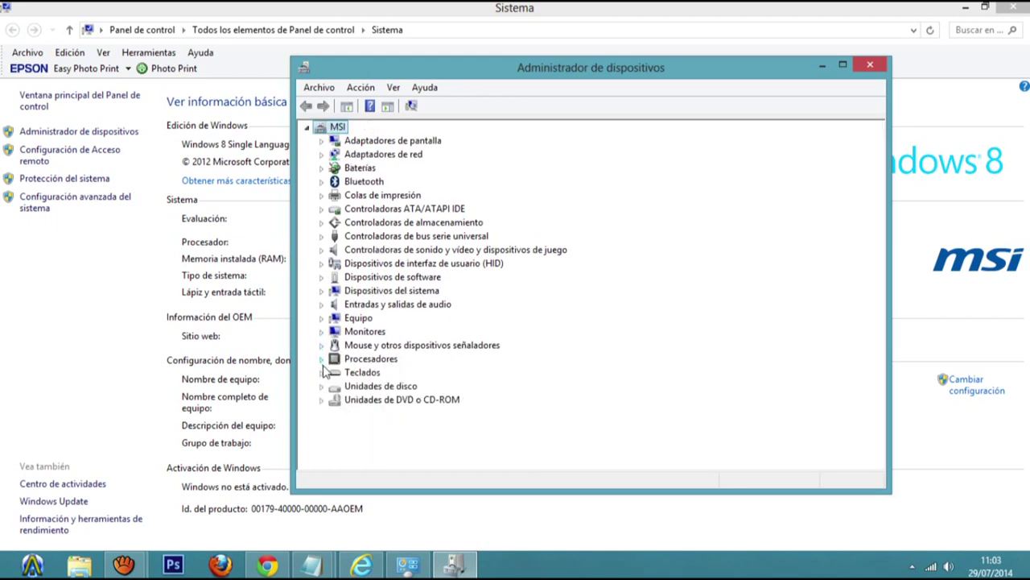
- Inspect the devices under Teclados, Unidades de disco and Unidades de DVD o CD-ROM, collapsing each category again
left_click(321, 373)
left_click(322, 373)
left_click(322, 387)
left_click(321, 387)
left_click(321, 400)
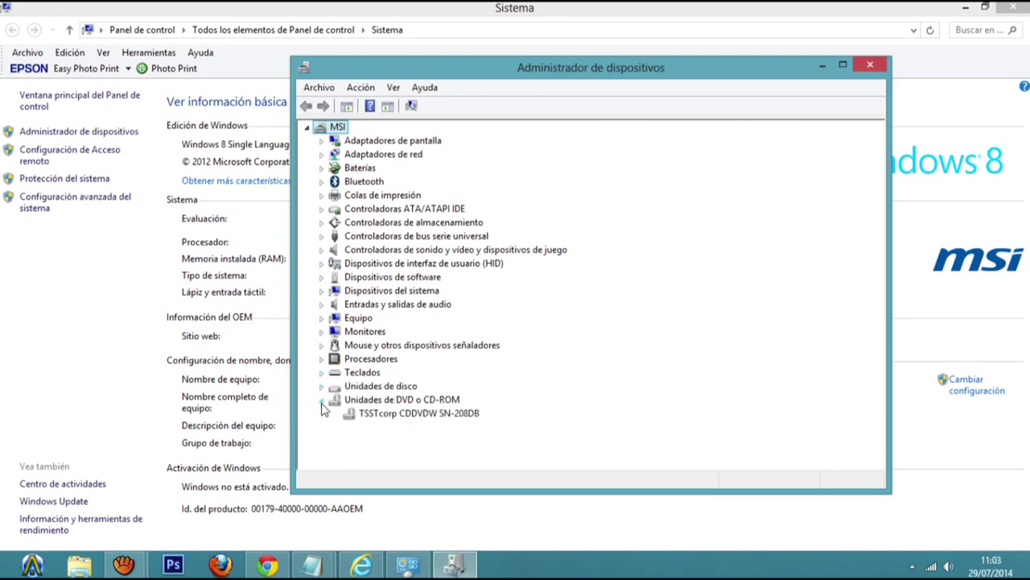
left_click(321, 400)
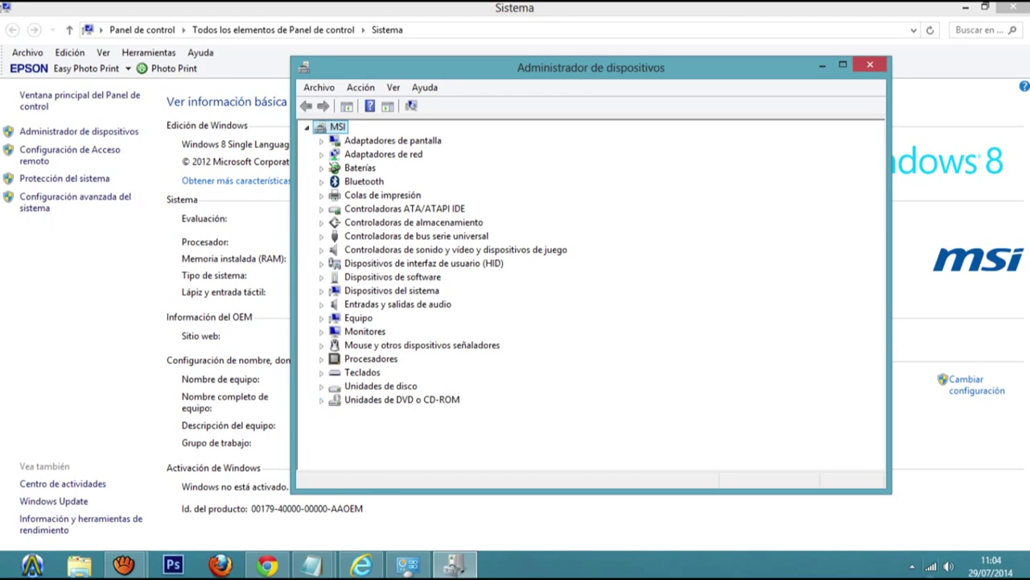
- Check the hidden notification icons, and close the Device Manager and the System window
left_click(913, 567)
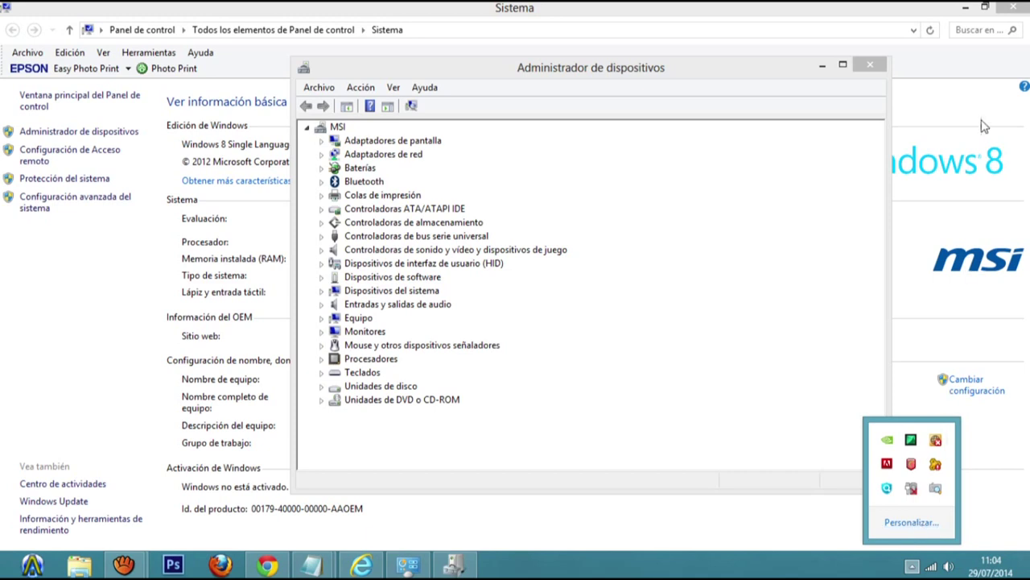
left_click(885, 66)
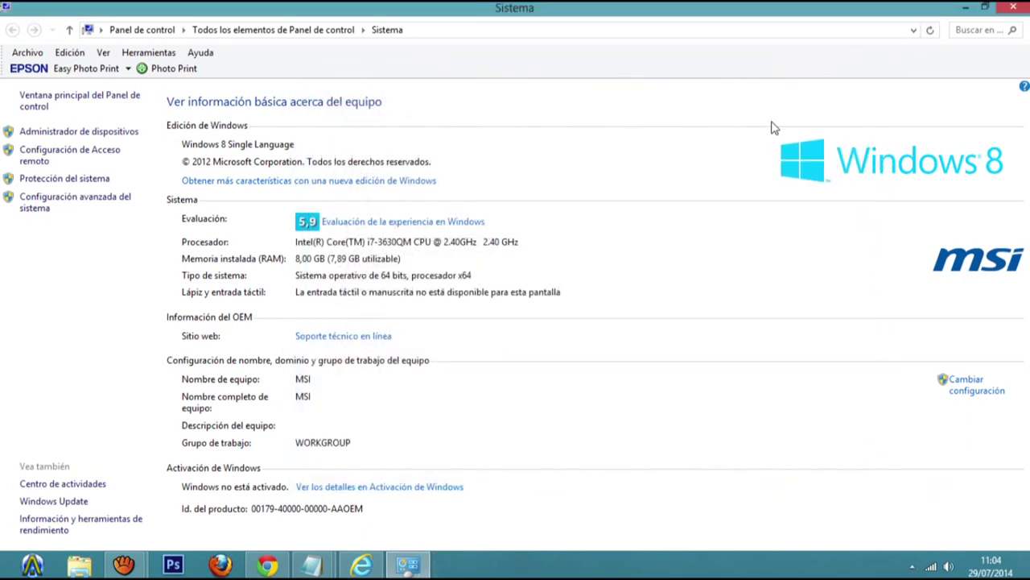
left_click(1014, 7)
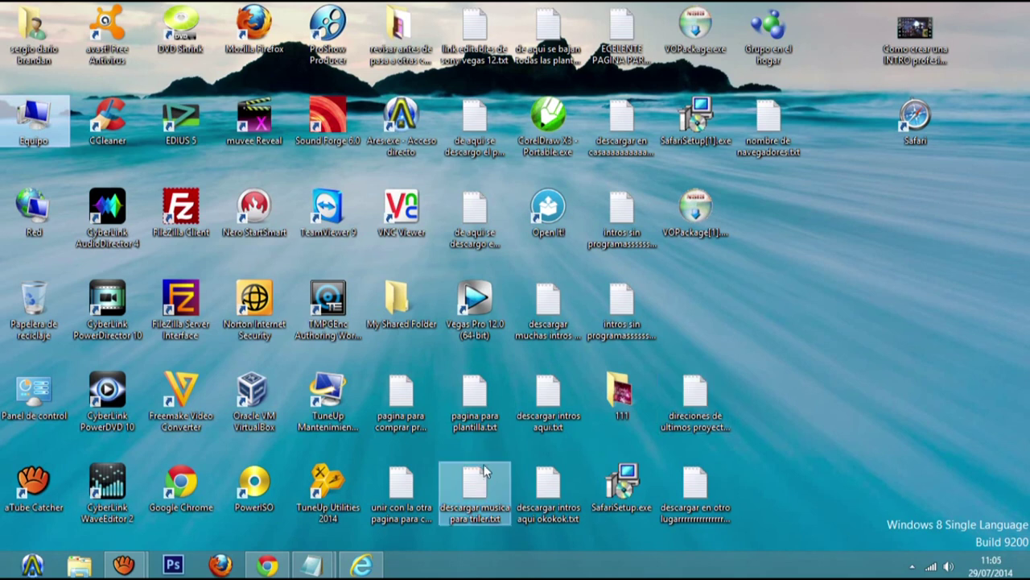
left_click(270, 568)
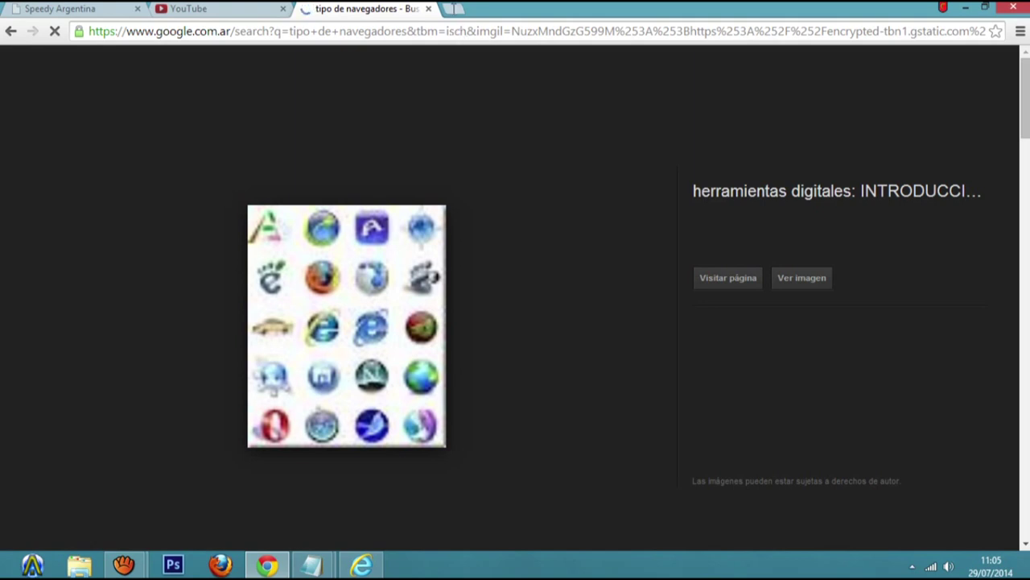
left_click(455, 9)
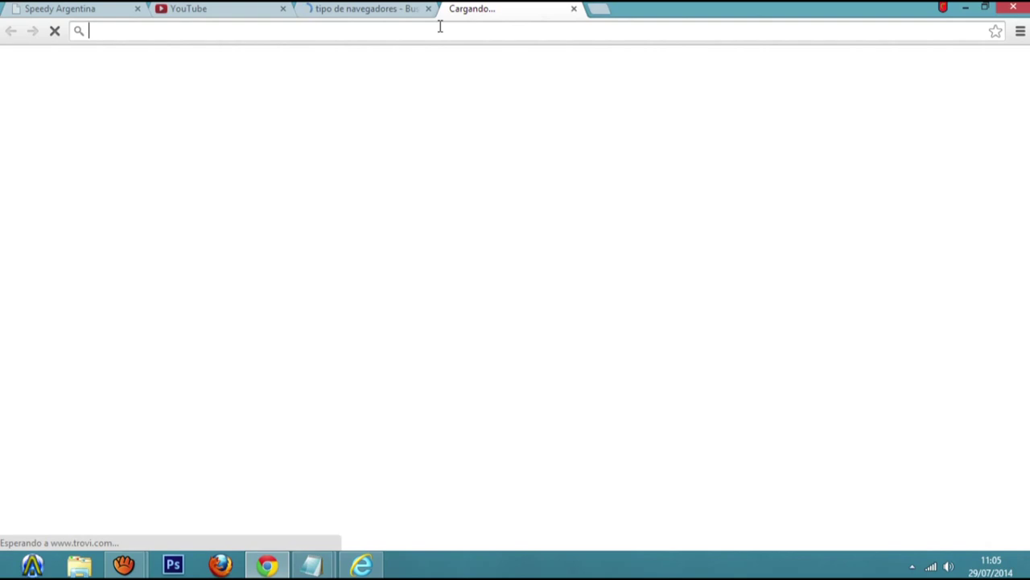
type("www.google.com")
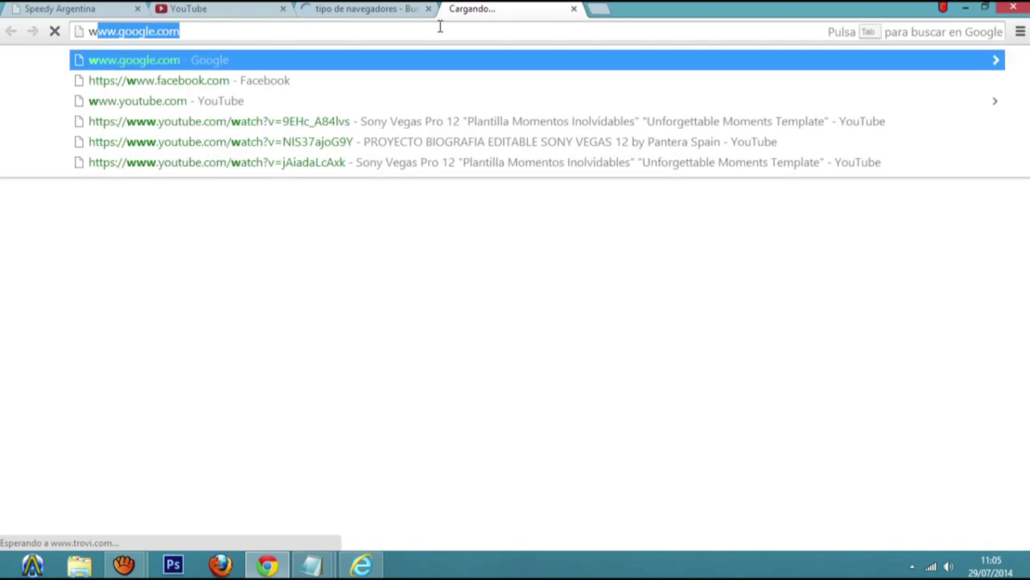
key("Return")
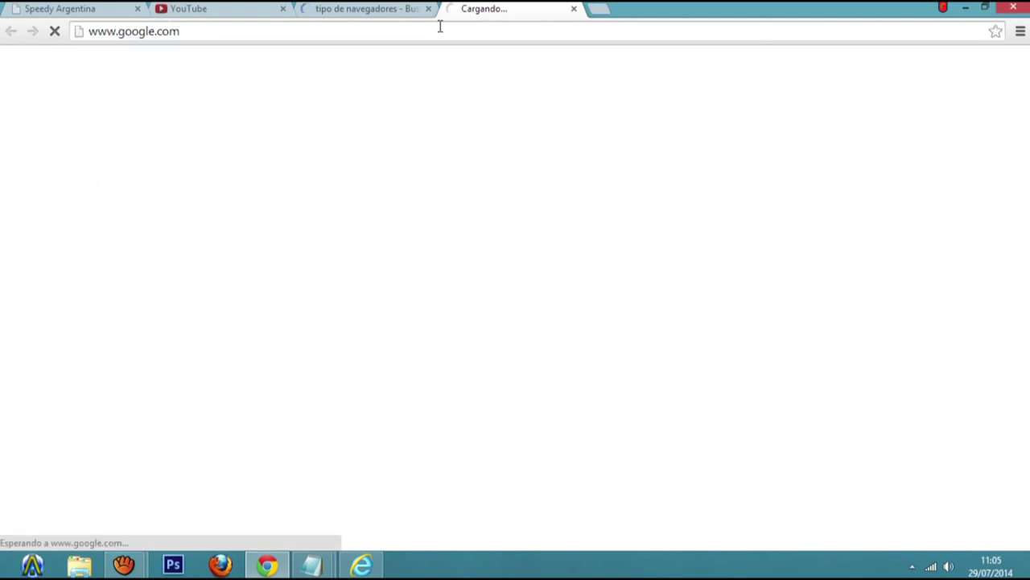